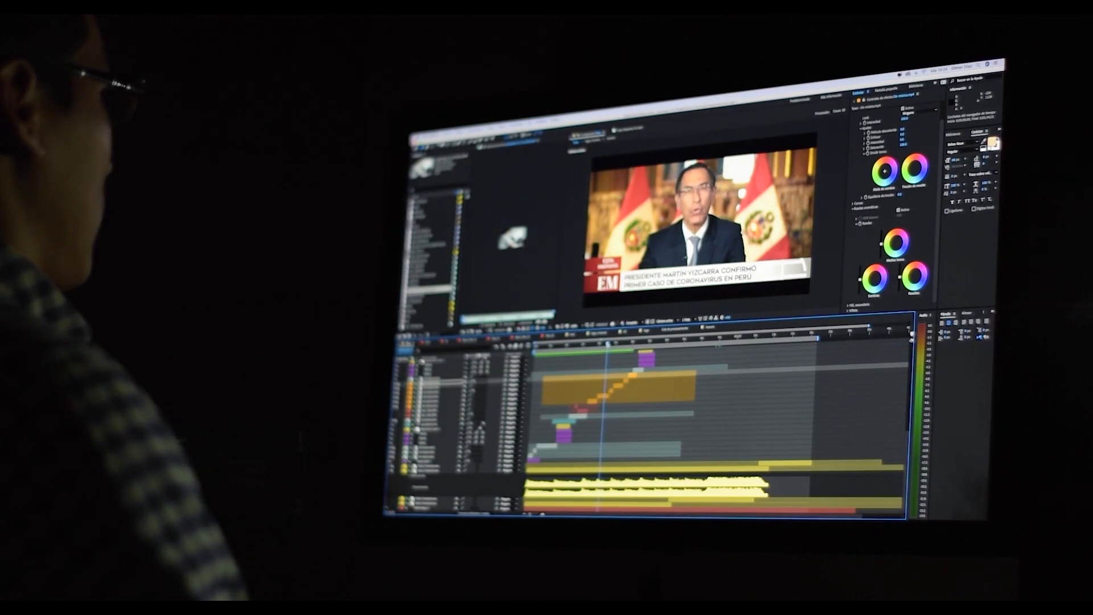
pyautogui.press('-')
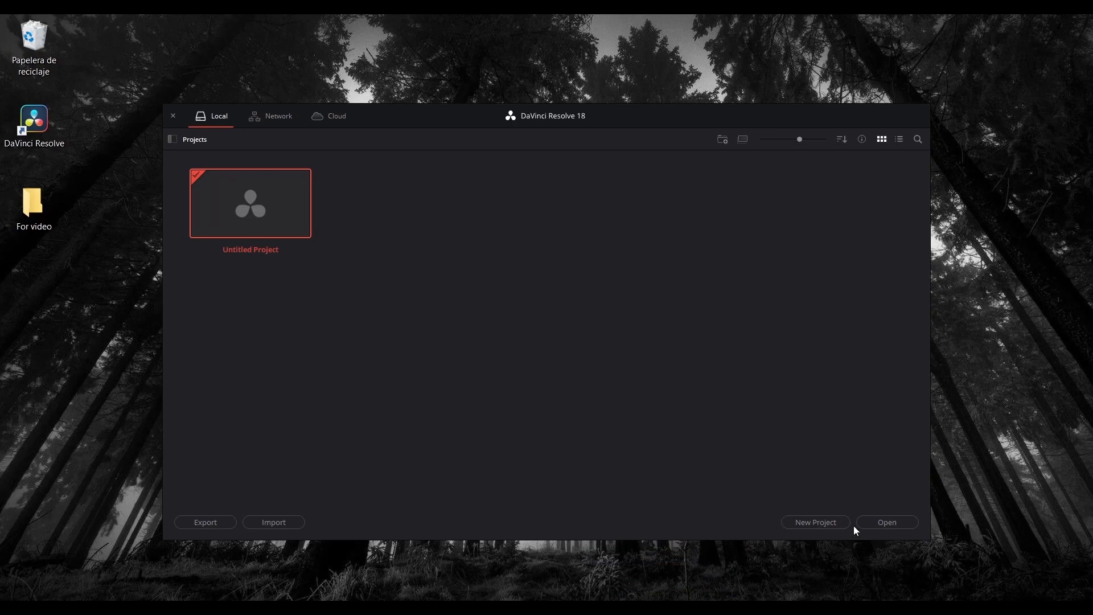
# Create a new project named "Green Screen".
pyautogui.click(815, 521)
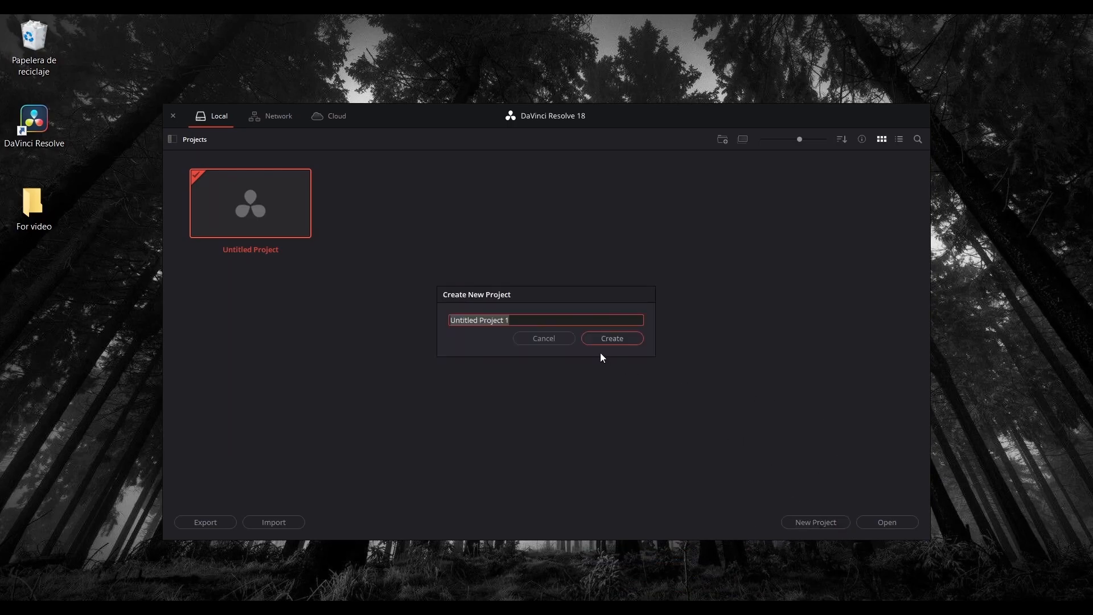
pyautogui.write('Green ')
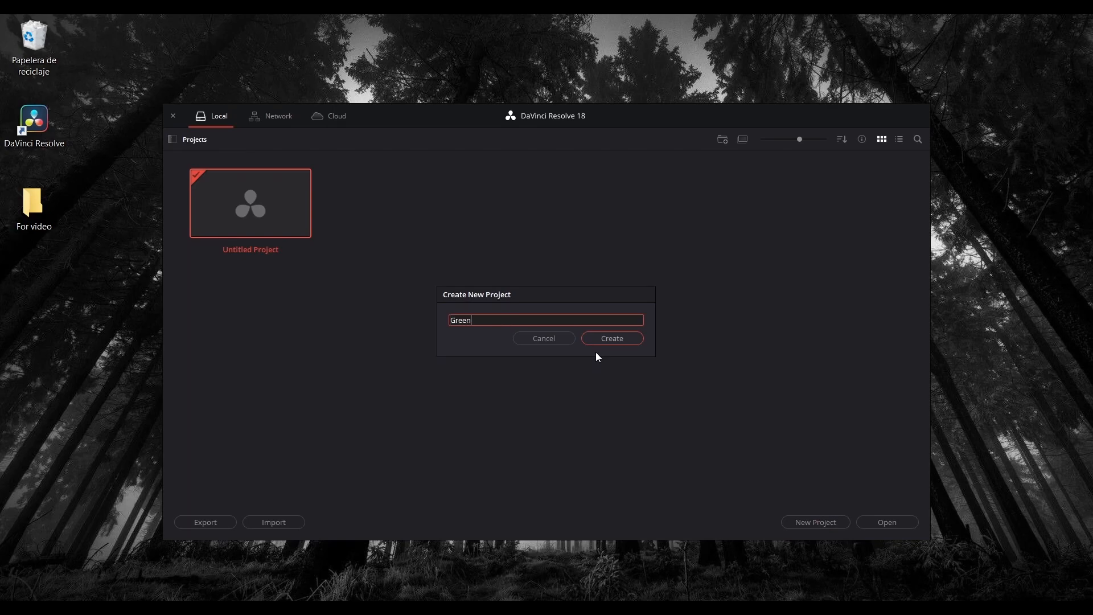
pyautogui.write('Screen')
pyautogui.click(592, 339)
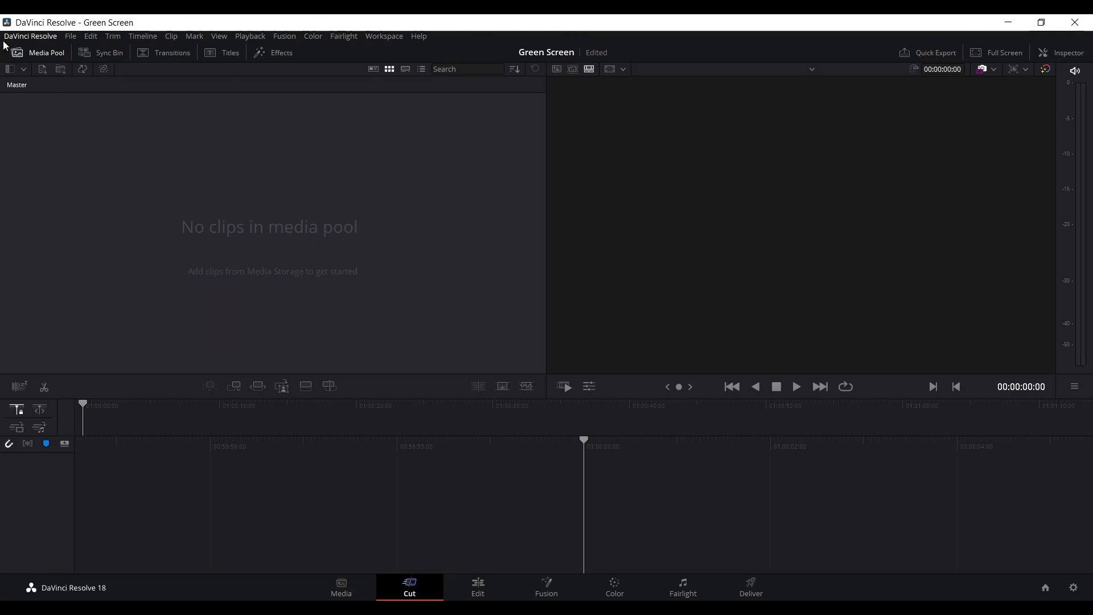
pyautogui.click(70, 38)
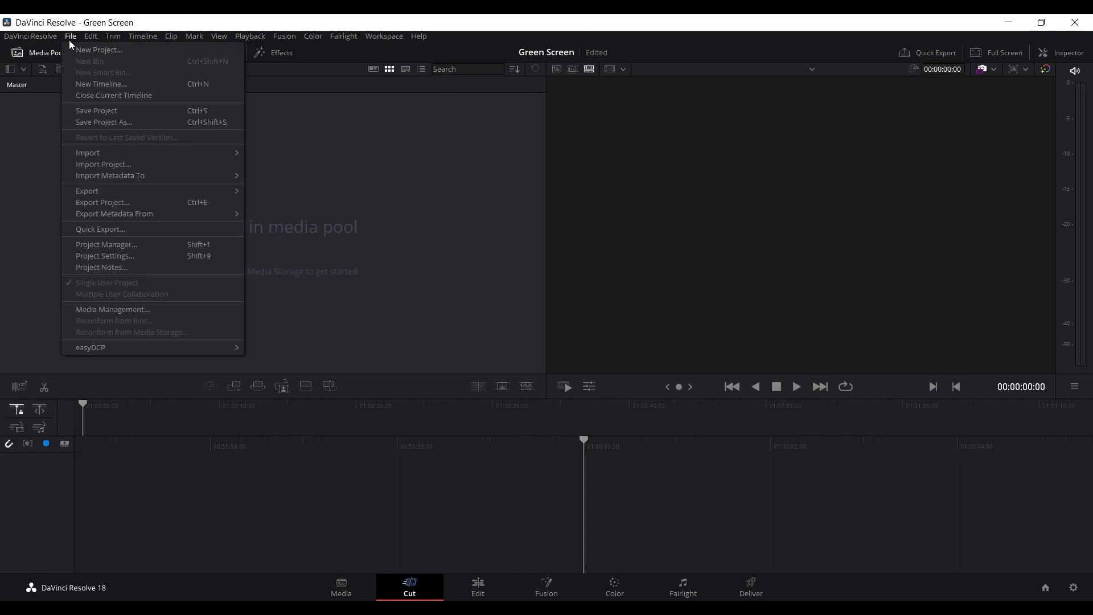
pyautogui.moveTo(152, 152)
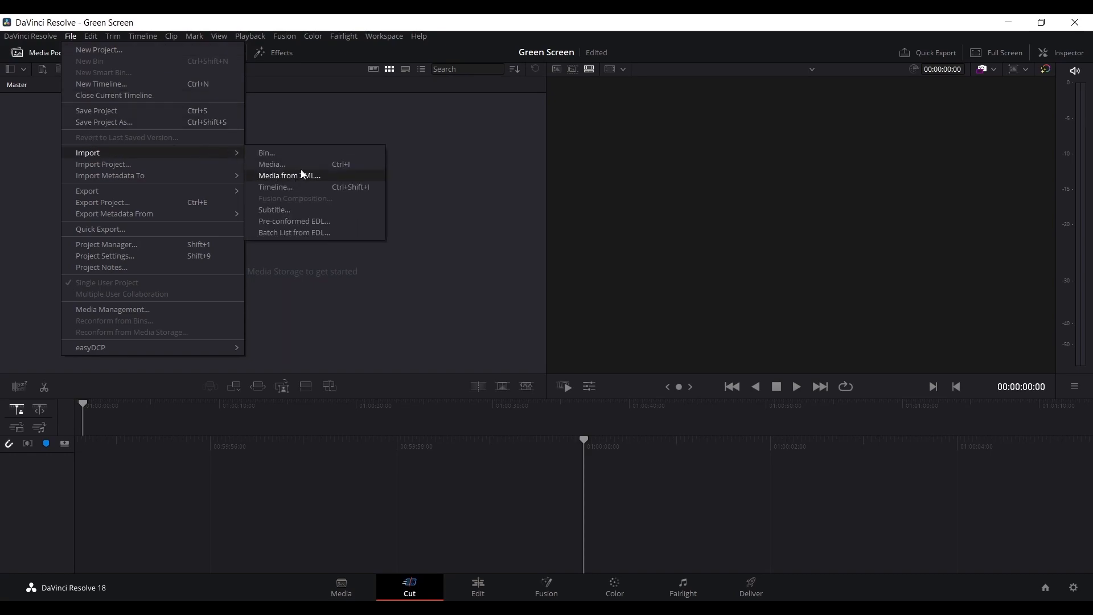
pyautogui.click(327, 165)
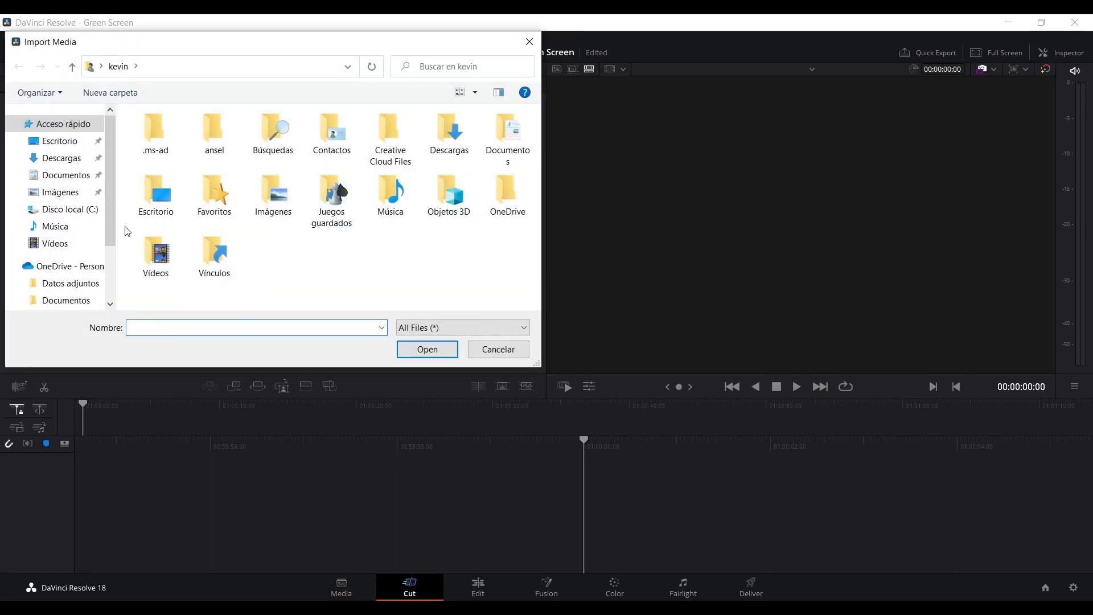
pyautogui.doubleClick(148, 211)
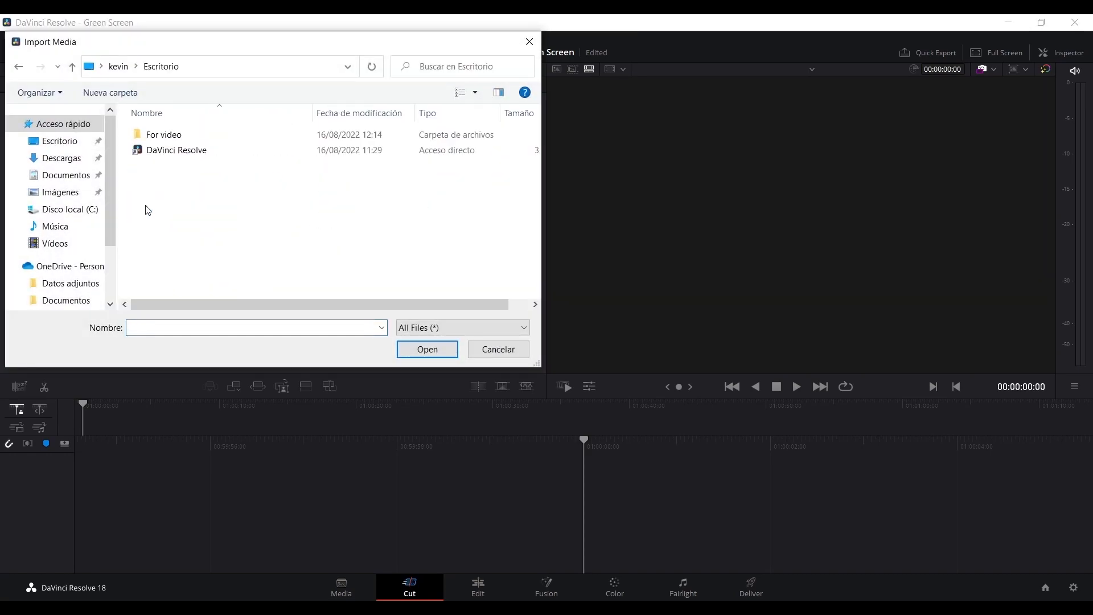
pyautogui.doubleClick(230, 140)
pyautogui.moveTo(170, 247); pyautogui.dragTo(245, 216)
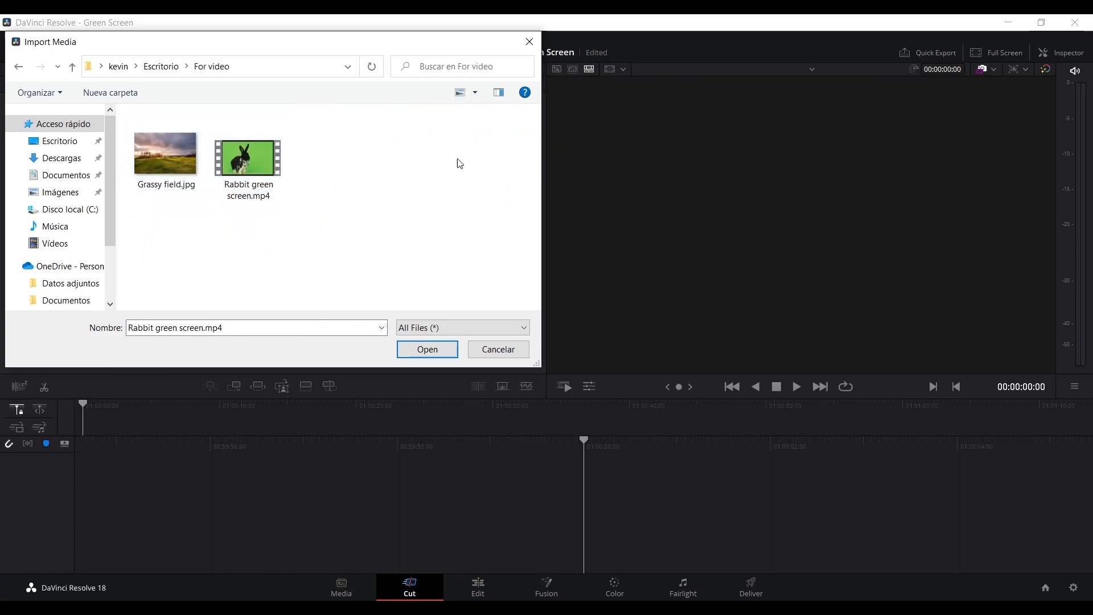
pyautogui.click(529, 41)
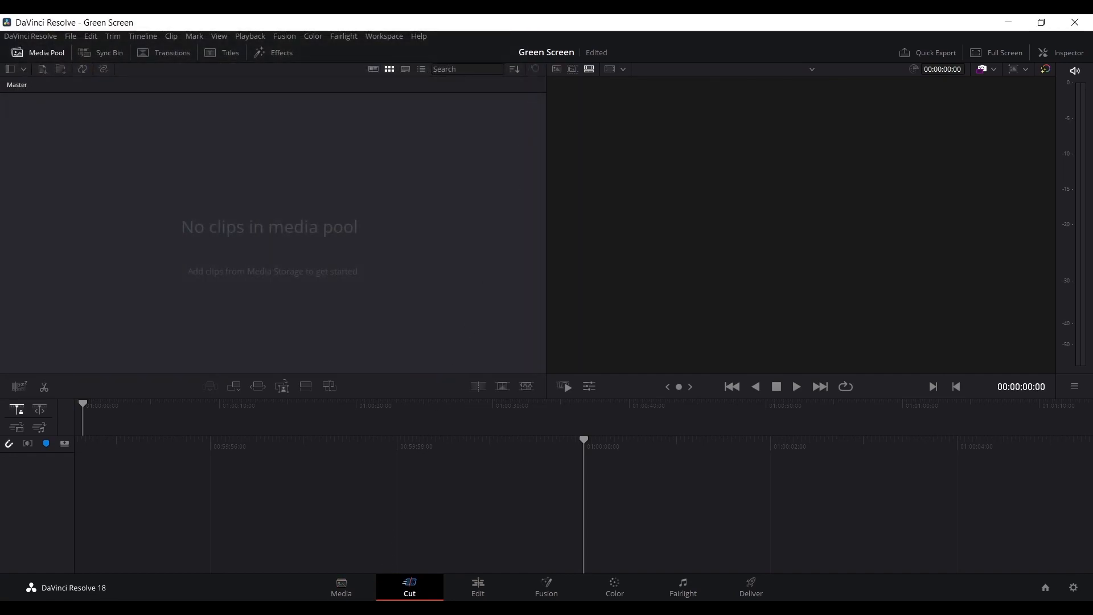
# Import Grassy field.jpg and Rabbit green screen.mp4 from the desktop's For video folder into the media pool.
pyautogui.press('super+e')
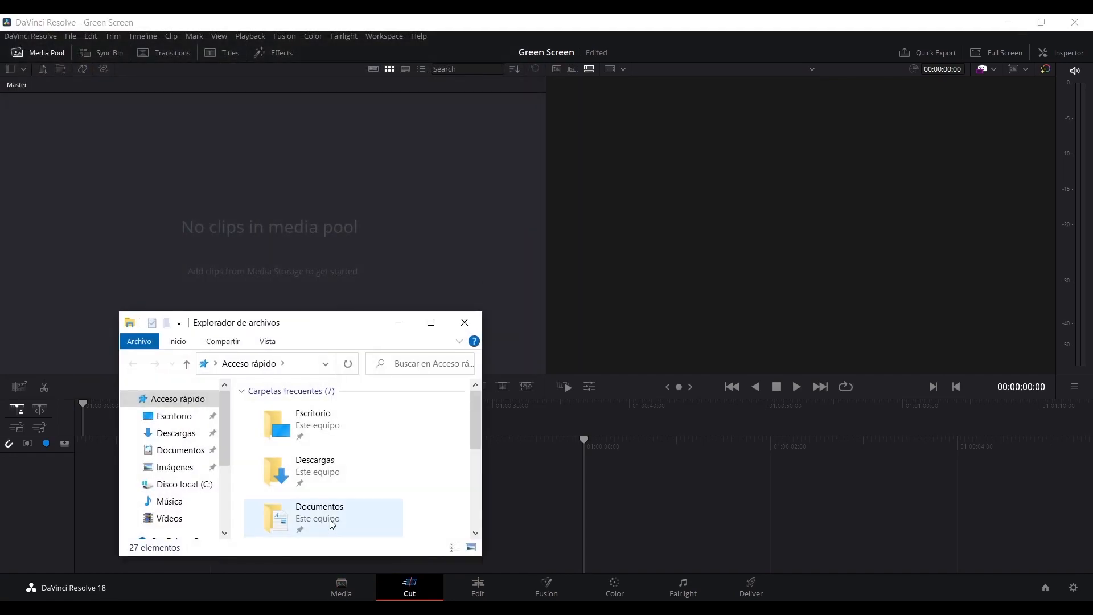
pyautogui.doubleClick(323, 437)
pyautogui.doubleClick(313, 412)
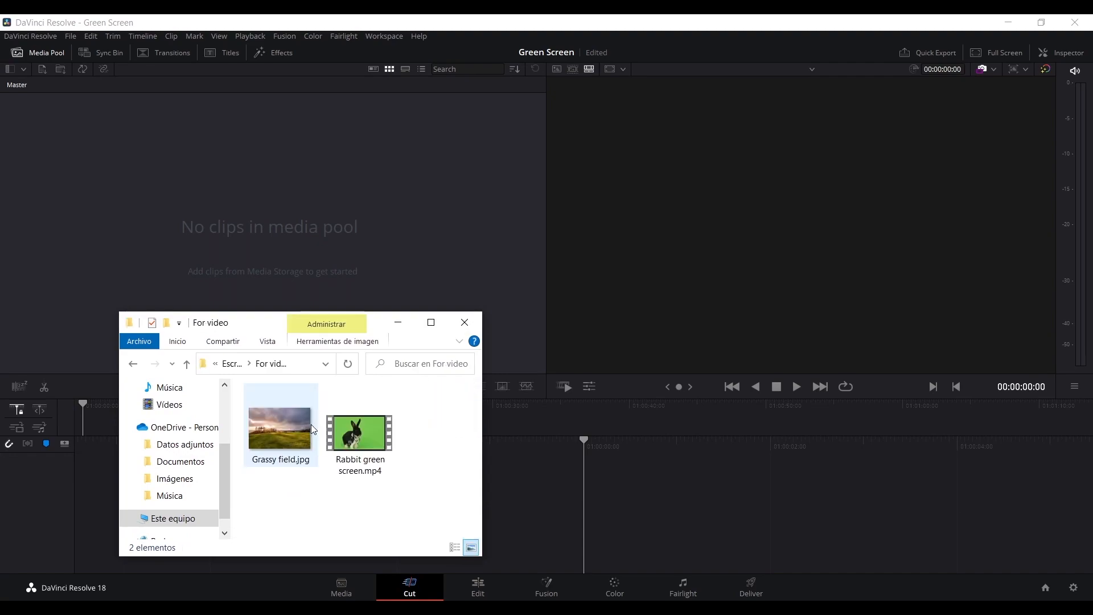
pyautogui.moveTo(285, 528); pyautogui.dragTo(244, 385)
pyautogui.moveTo(359, 438); pyautogui.dragTo(378, 234)
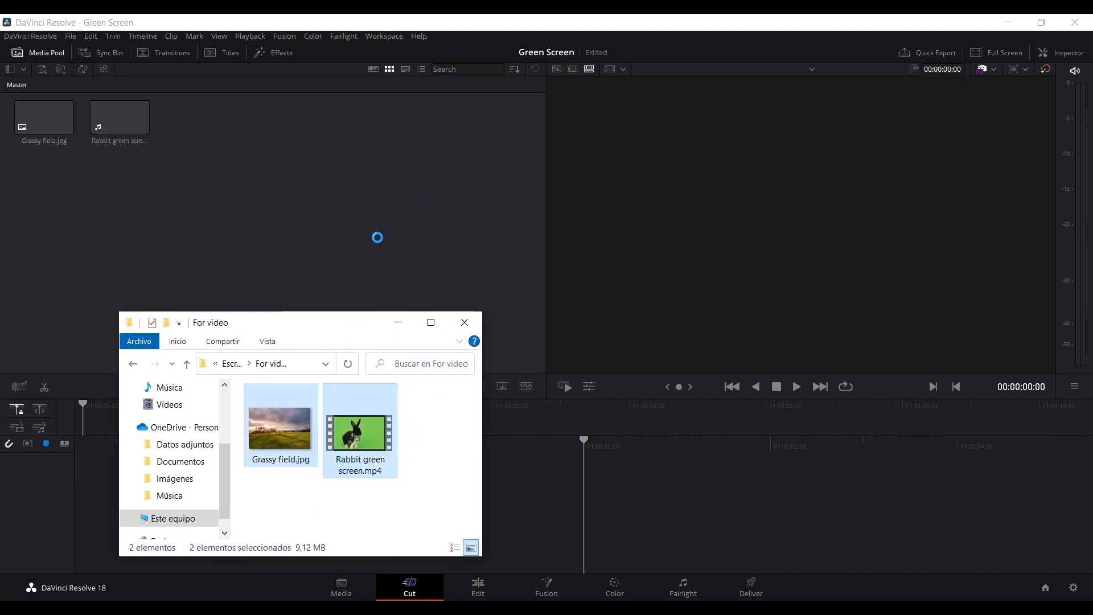
pyautogui.click(398, 323)
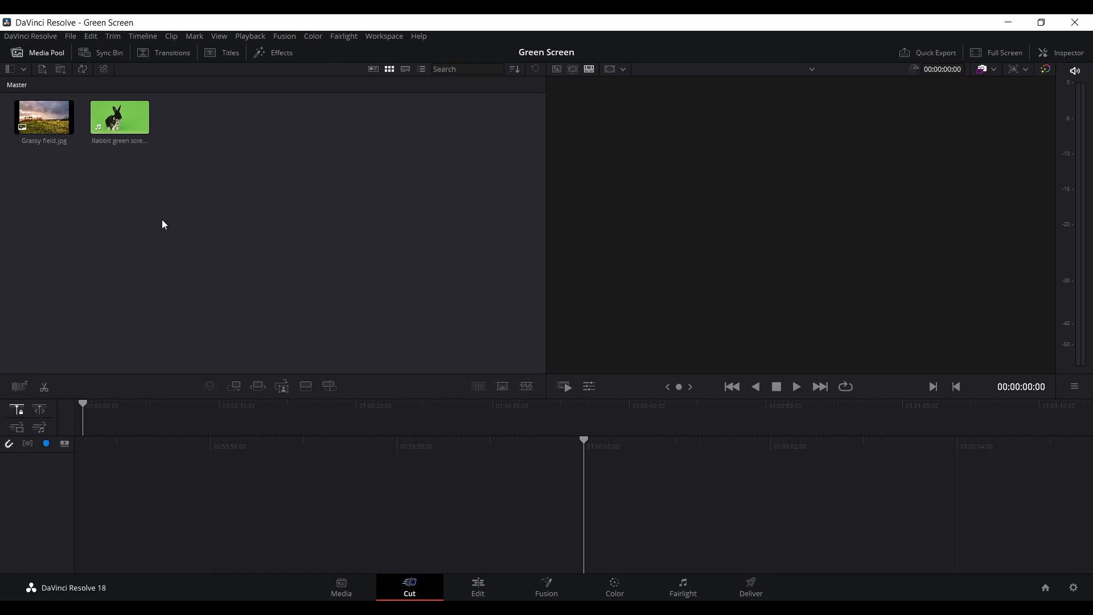
# Place the rabbit green screen clip on a new timeline and switch to the Edit page.
pyautogui.moveTo(116, 123); pyautogui.dragTo(617, 468)
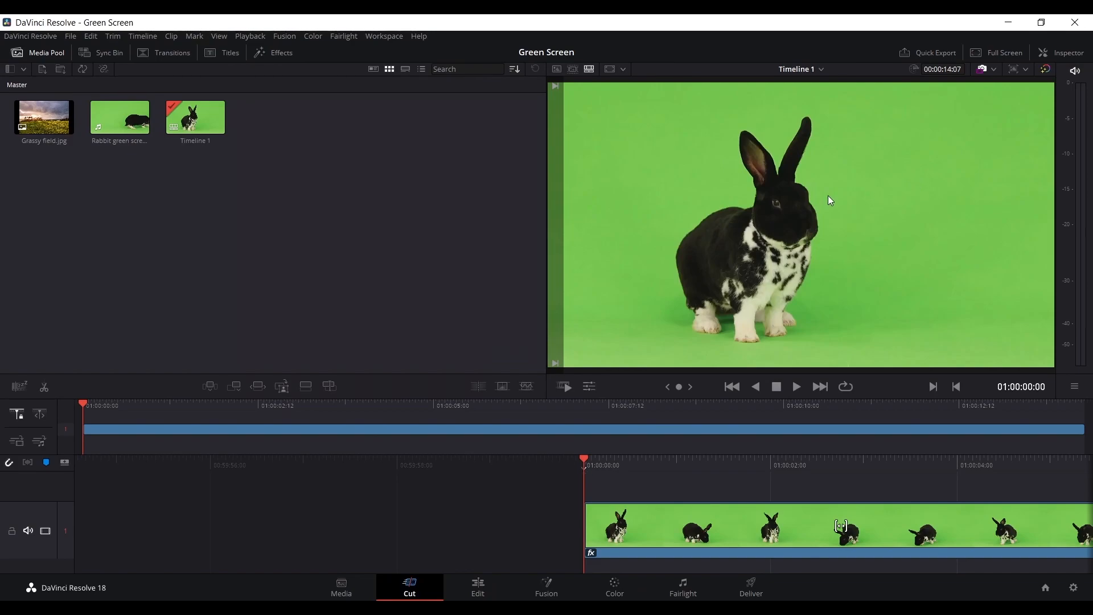
pyautogui.click(479, 597)
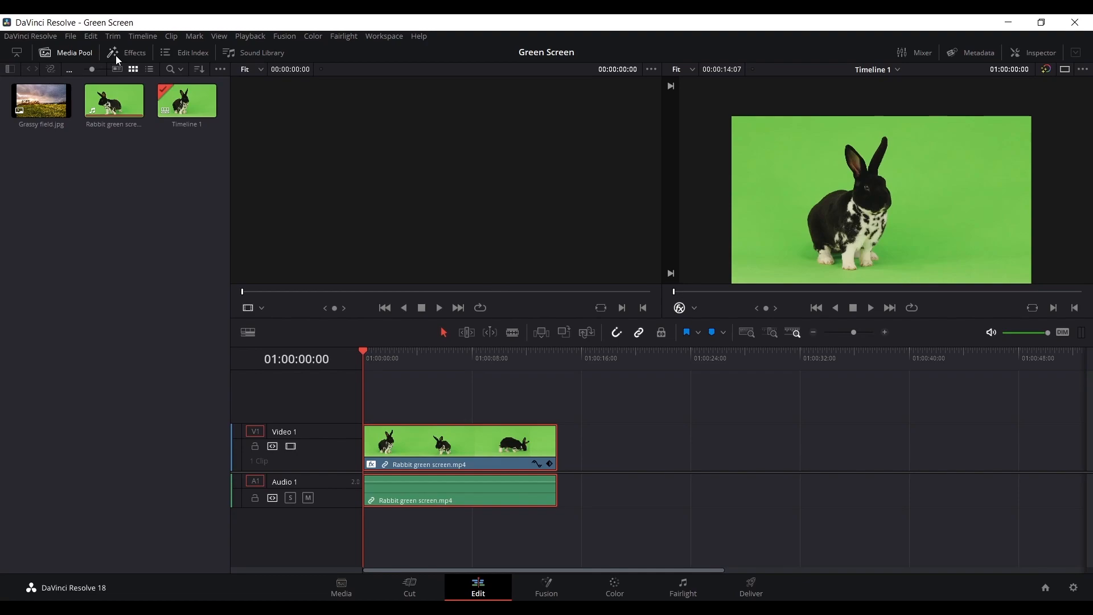
pyautogui.click(117, 57)
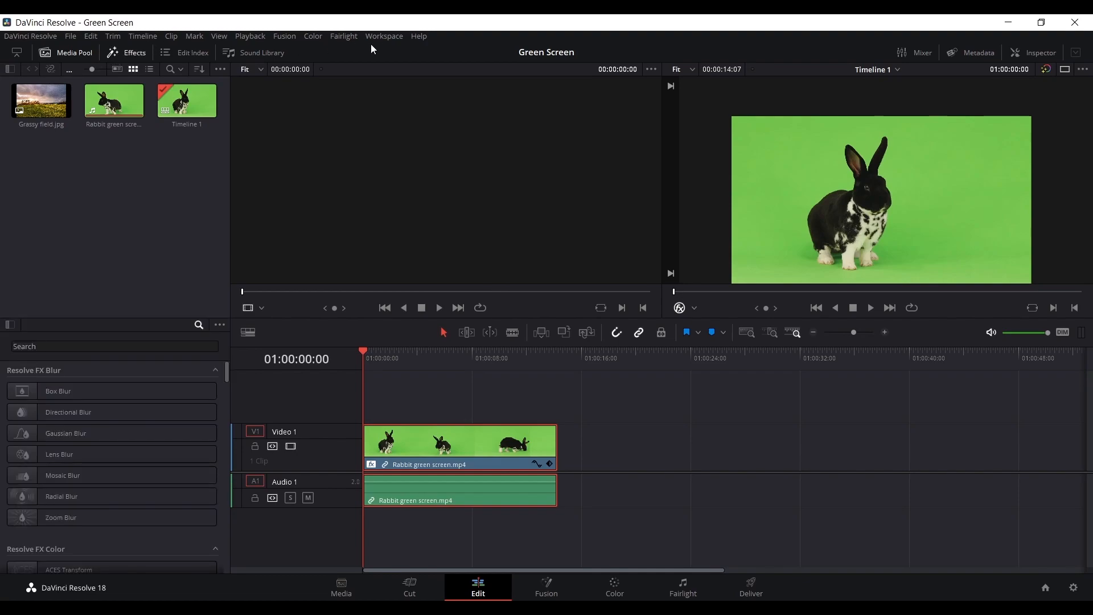
pyautogui.click(386, 36)
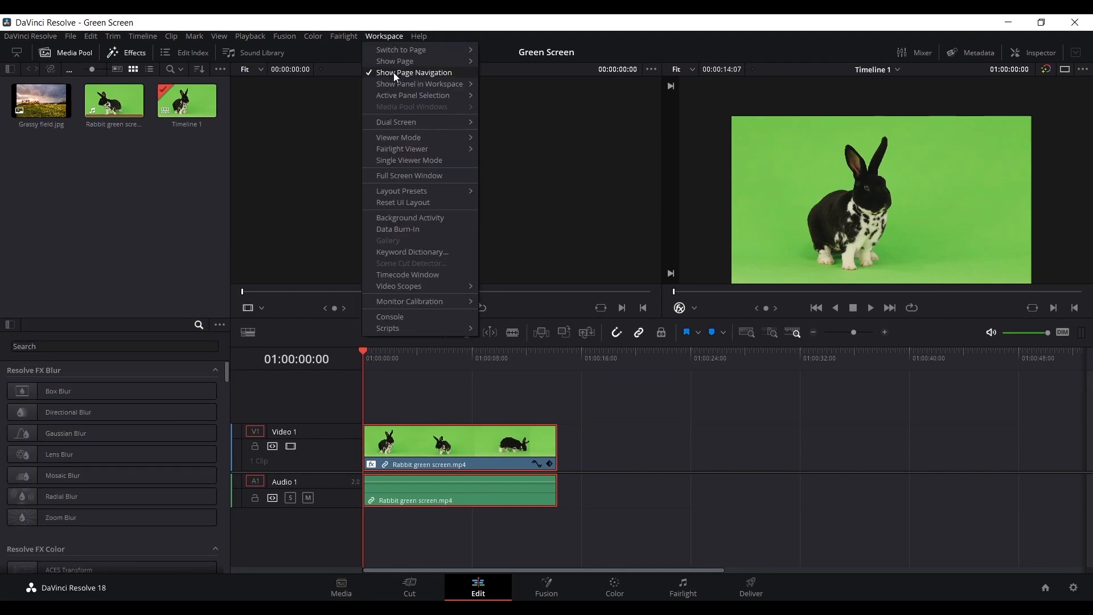
pyautogui.moveTo(390, 85)
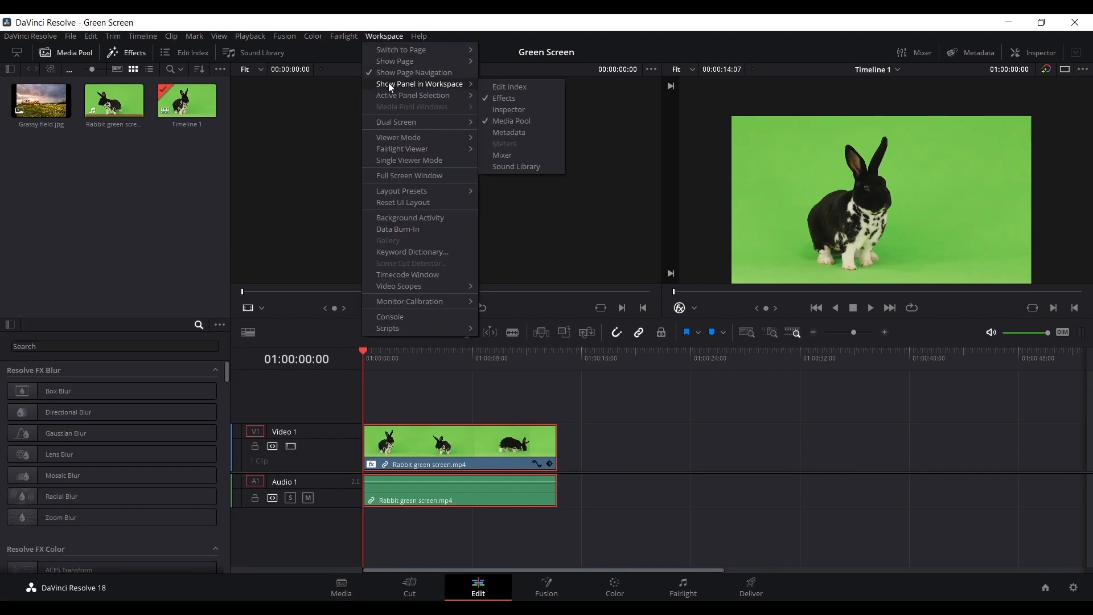
pyautogui.click(507, 100)
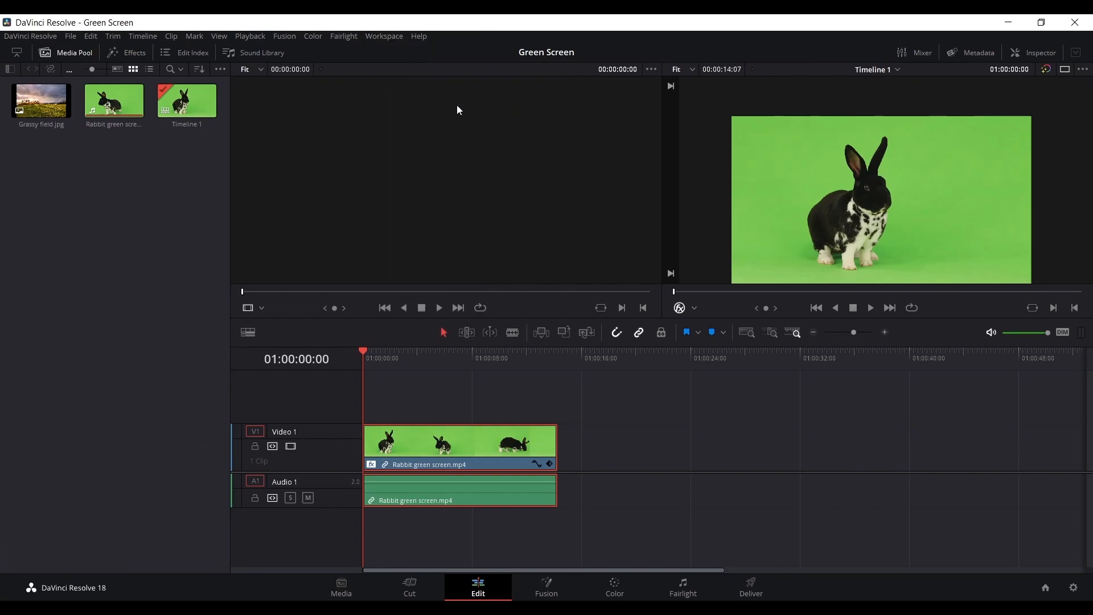
# Search the effects library for "3d" and apply the 3D Keyer to the rabbit clip on Video 1.
pyautogui.click(142, 55)
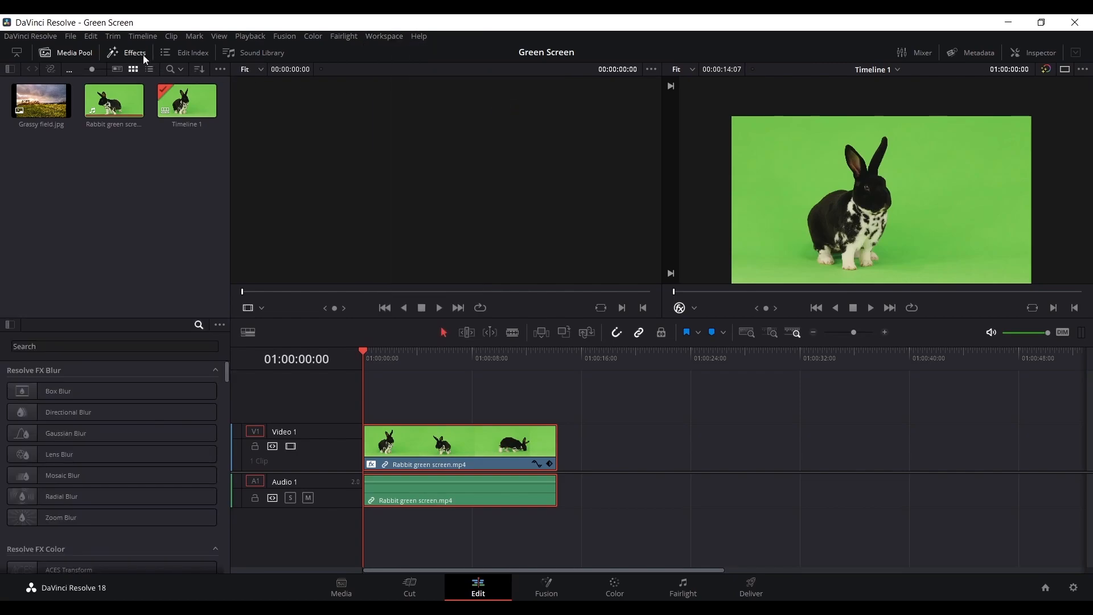
pyautogui.click(76, 345)
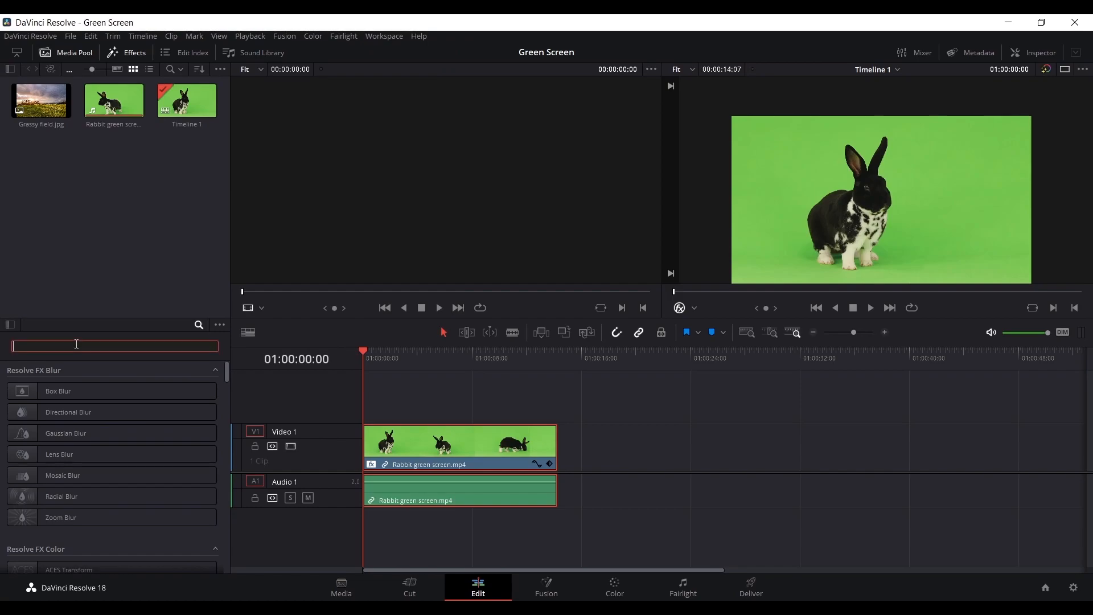
pyautogui.write('3d')
pyautogui.click(67, 392)
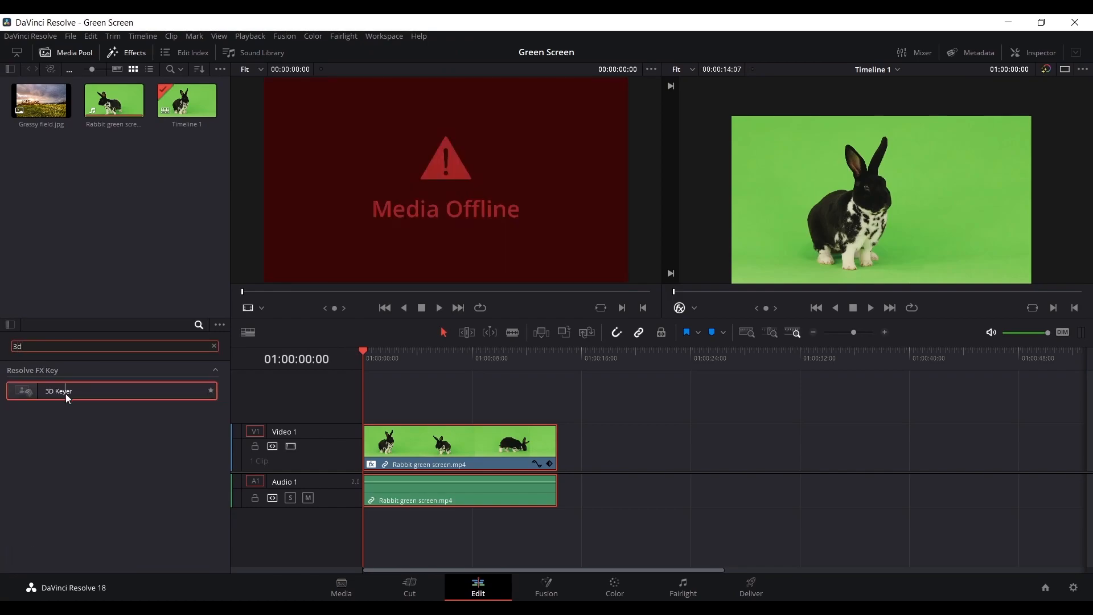
pyautogui.moveTo(66, 394); pyautogui.dragTo(464, 442)
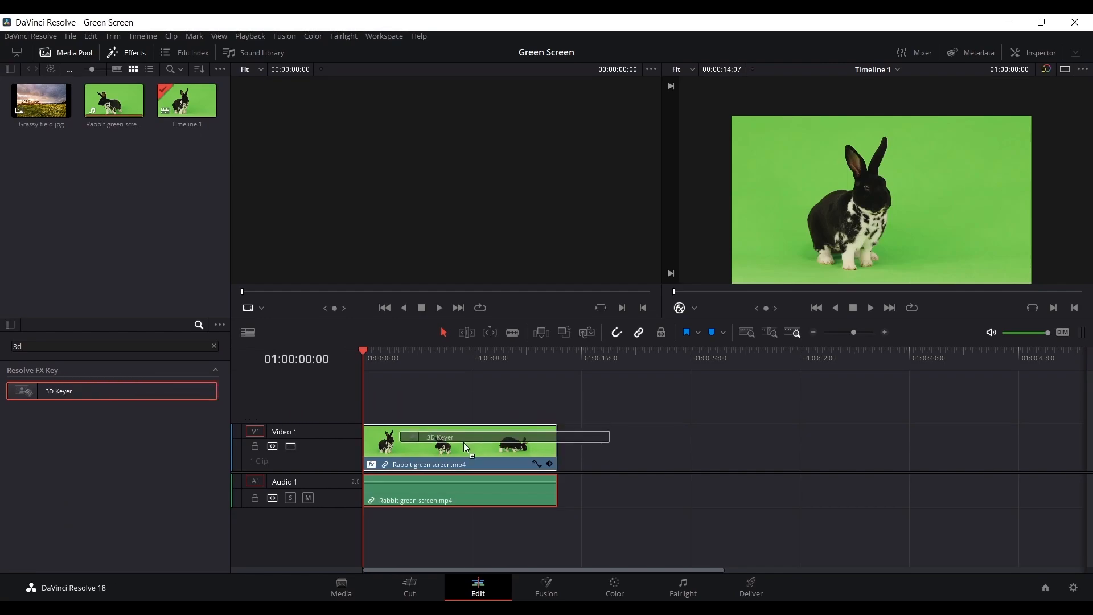
pyautogui.moveTo(463, 442); pyautogui.dragTo(463, 442)
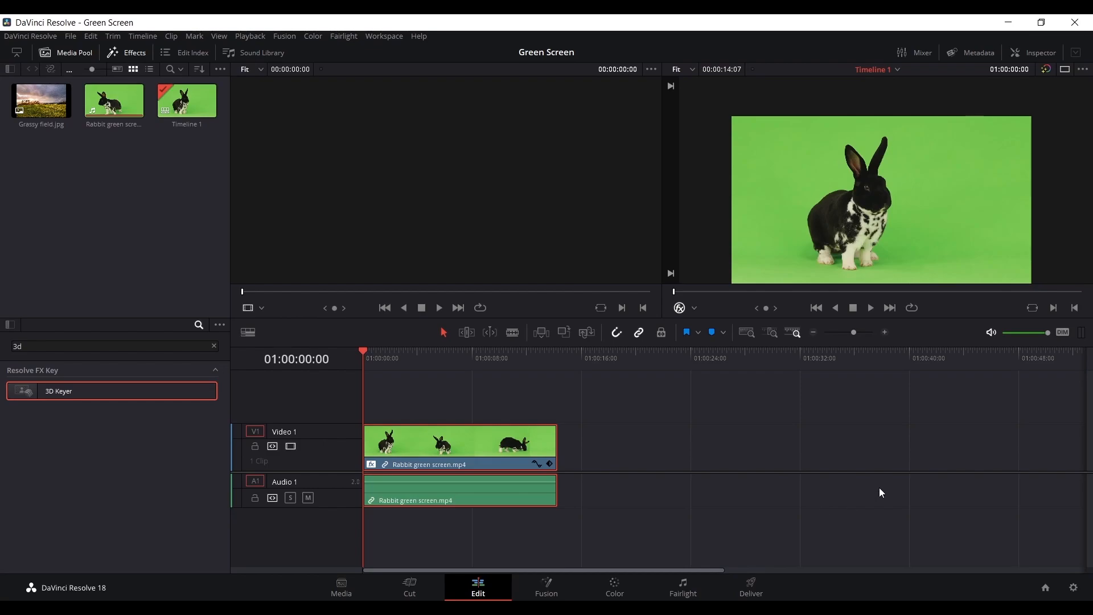
# Use the Open FX Overlay in the timeline viewer and show the rabbit clip's 3D Keyer settings.
pyautogui.click(694, 308)
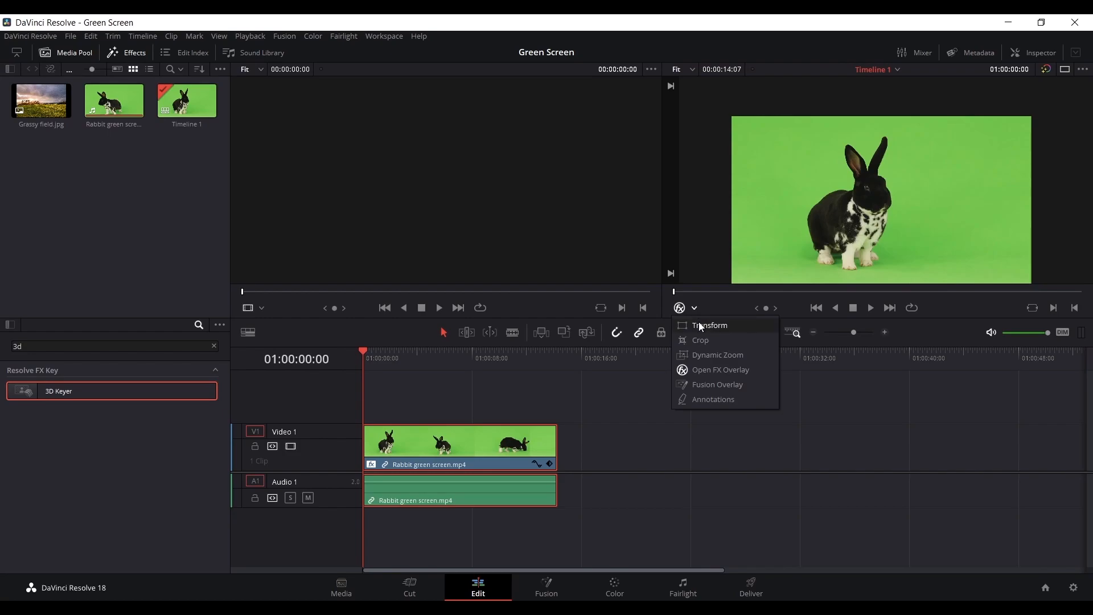
pyautogui.click(737, 340)
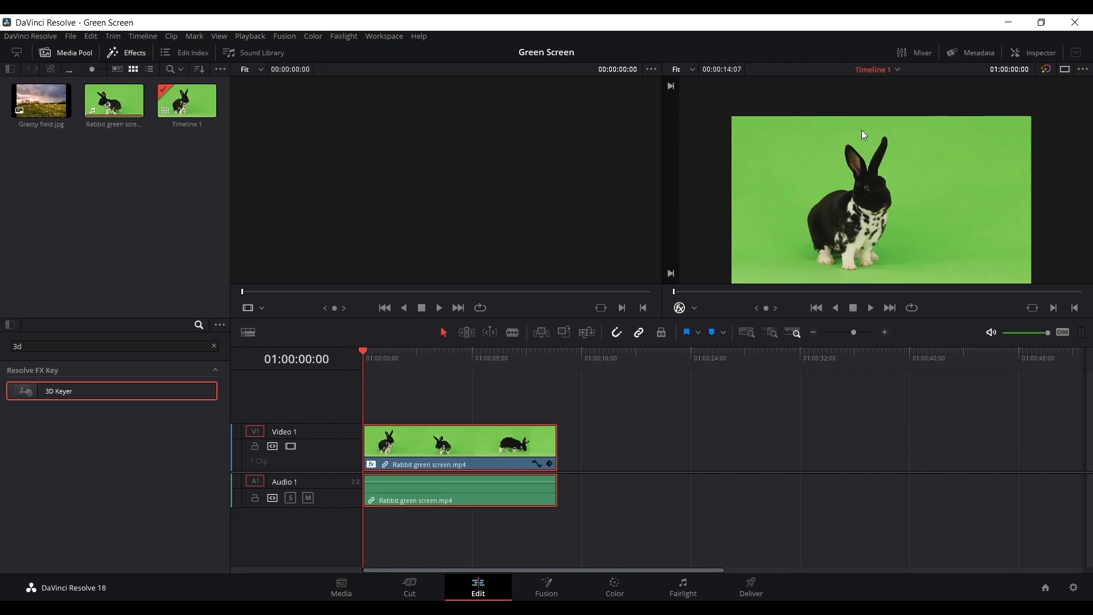
pyautogui.click(1027, 52)
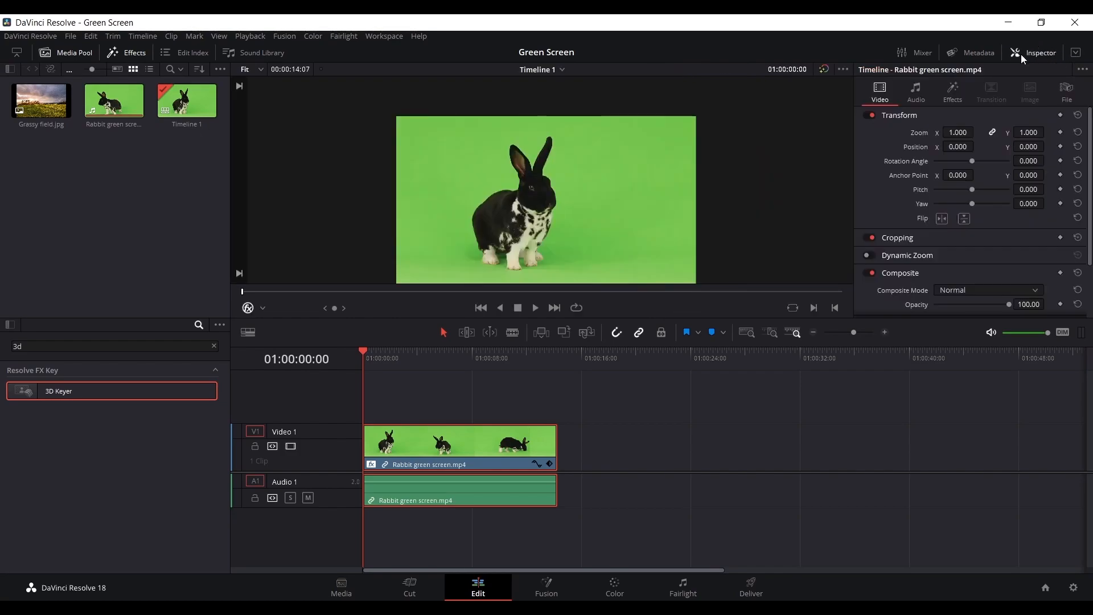
pyautogui.click(955, 91)
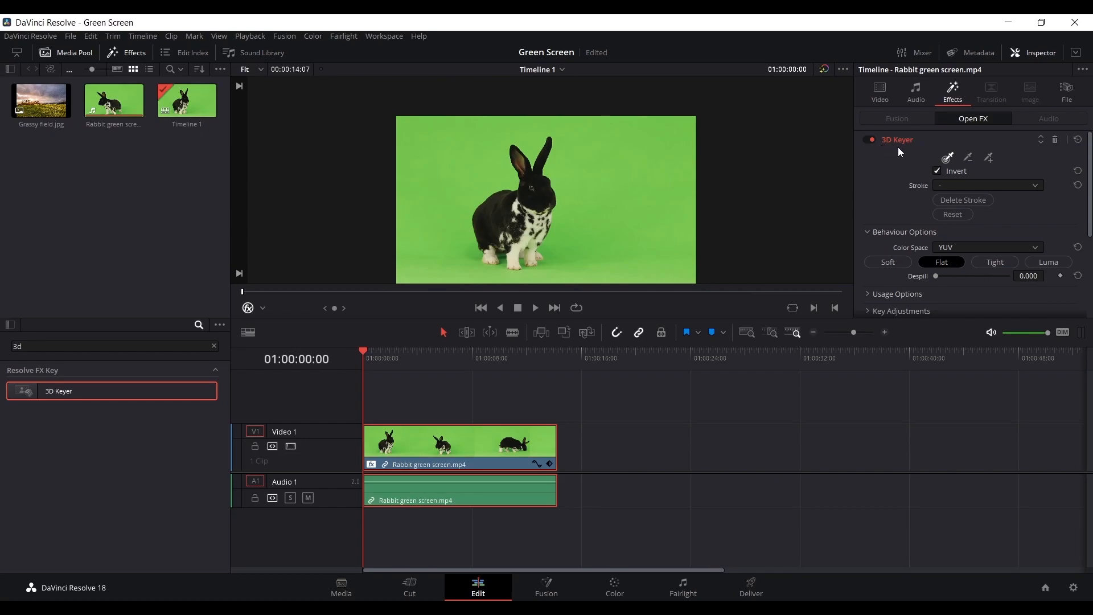
# Key out the green background with 3D Keyer picker strokes beside the rabbit and down around its feet.
pyautogui.click(947, 159)
pyautogui.moveTo(595, 262)
pyautogui.mouseDown()
pyautogui.moveTo(616, 250)
pyautogui.moveTo(638, 208)
pyautogui.moveTo(639, 188)
pyautogui.moveTo(604, 178)
pyautogui.mouseUp()
pyautogui.moveTo(677, 269)
pyautogui.mouseDown()
pyautogui.moveTo(561, 278)
pyautogui.moveTo(552, 254)
pyautogui.mouseUp()
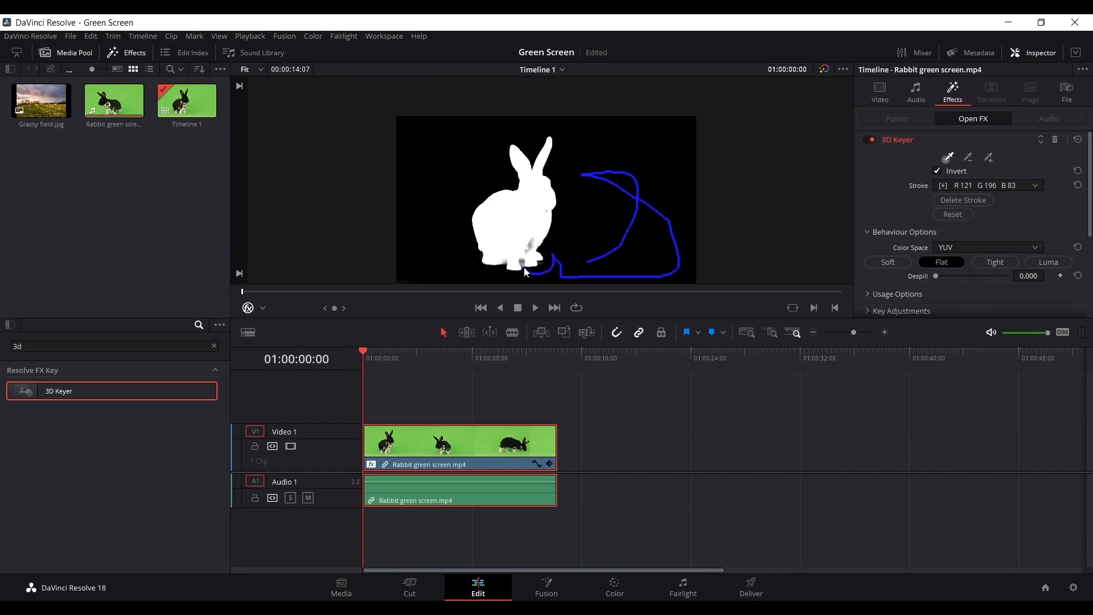
pyautogui.moveTo(498, 270); pyautogui.dragTo(501, 260)
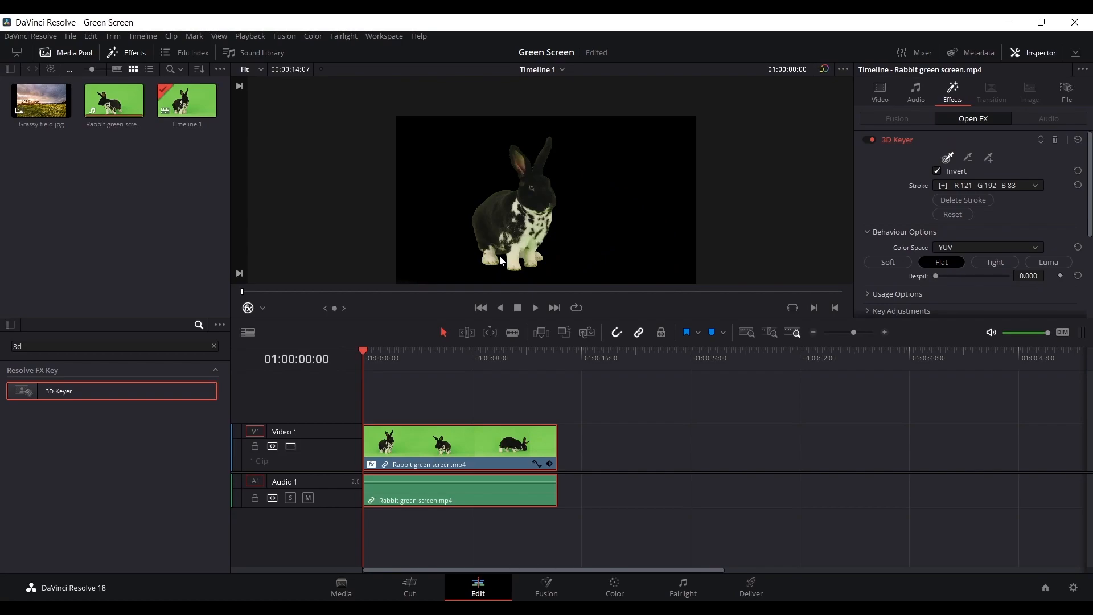
# Examine the keyed edges around the rabbit's head and back up close.
pyautogui.scroll(2, 535, 230)
pyautogui.scroll(1, 542, 224)
pyautogui.moveTo(498, 227); pyautogui.dragTo(520, 172)
pyautogui.scroll(5, 635, 231)
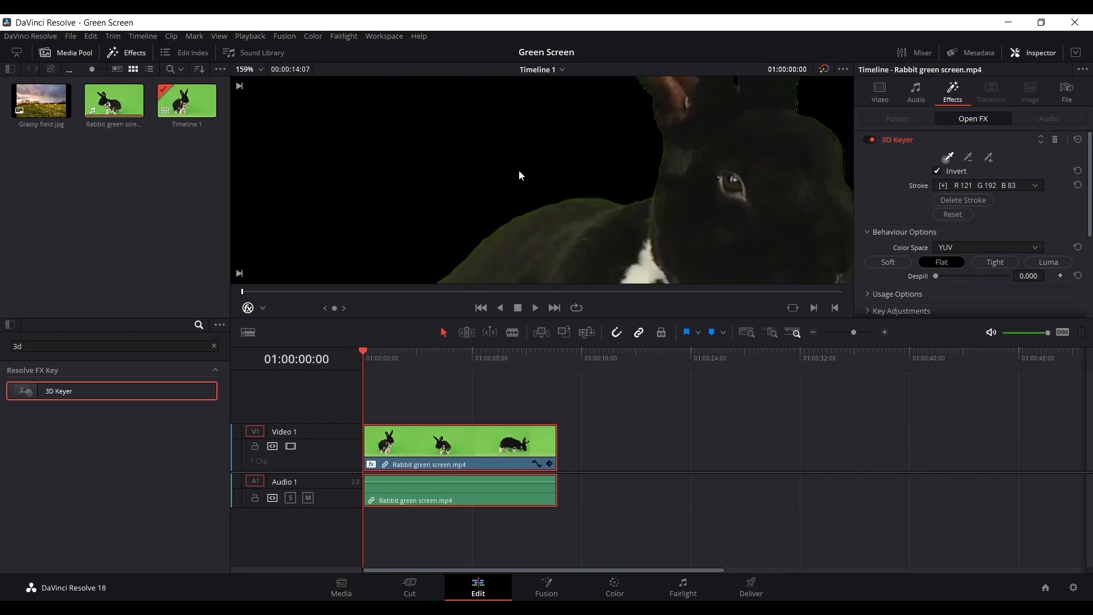
pyautogui.moveTo(672, 221); pyautogui.dragTo(606, 266)
pyautogui.moveTo(619, 176); pyautogui.dragTo(520, 98)
pyautogui.scroll(2, 630, 234)
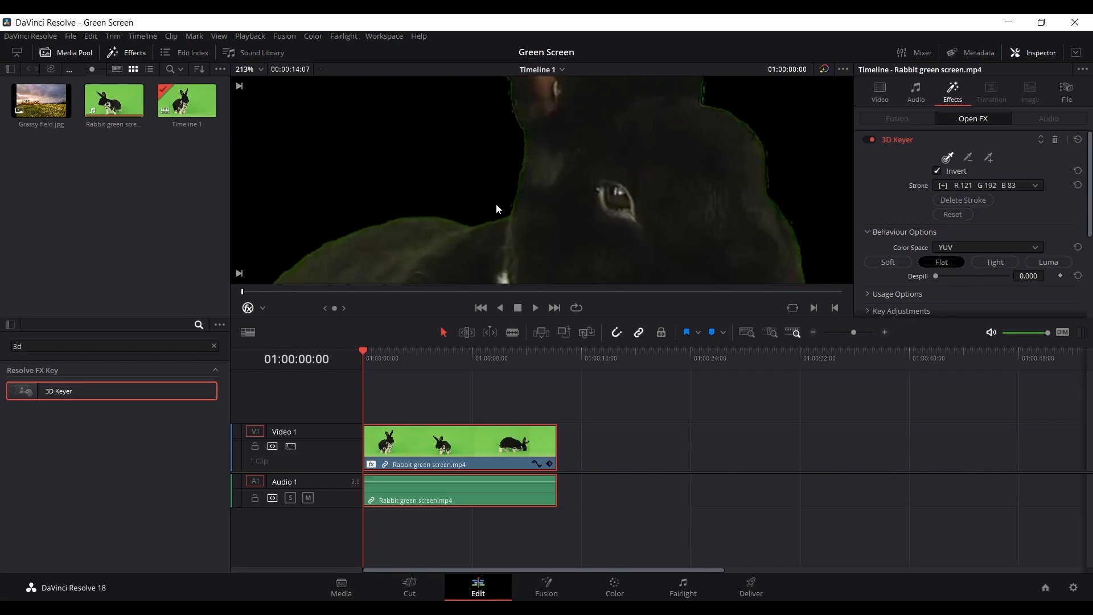
pyautogui.moveTo(497, 198); pyautogui.dragTo(556, 200)
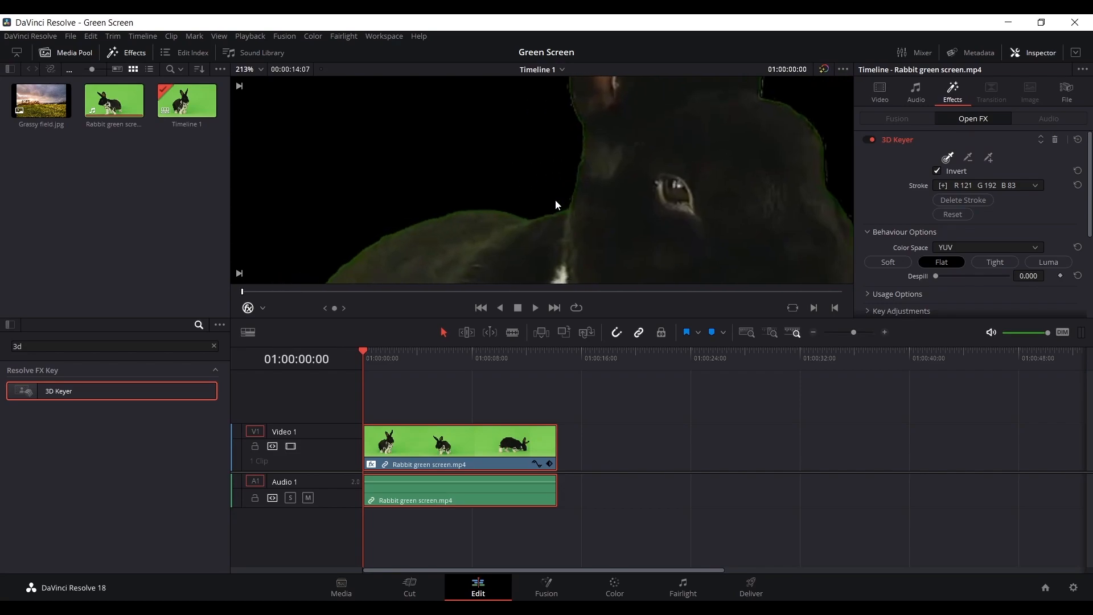
# Search the effects library for "de" and apply the Despill effect to the rabbit clip on Video 1.
pyautogui.click(214, 346)
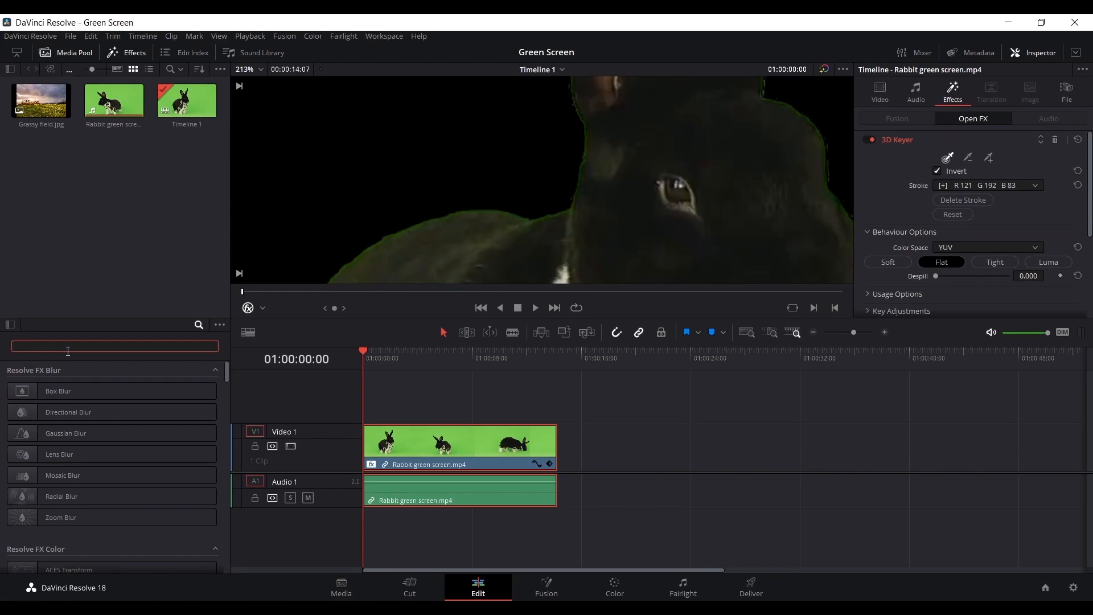
pyautogui.write('de')
pyautogui.moveTo(48, 409); pyautogui.dragTo(418, 433)
# Place Grassy field.jpg on Video 2 at the start of the timeline and extend it to the end of the rabbit clip.
pyautogui.scroll(-5, 692, 170)
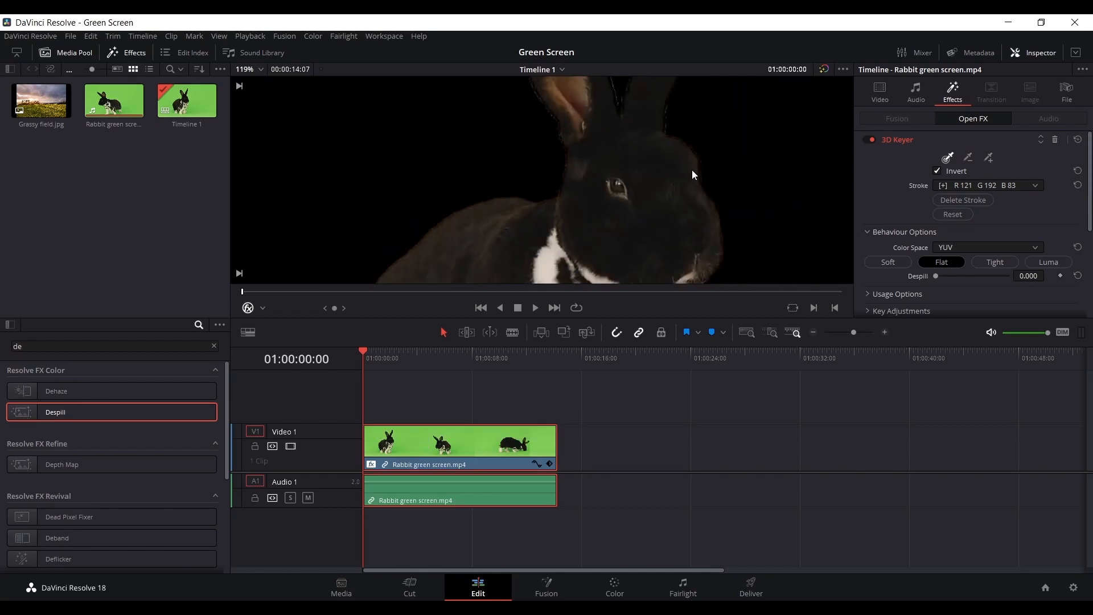
pyautogui.scroll(-3, 691, 169)
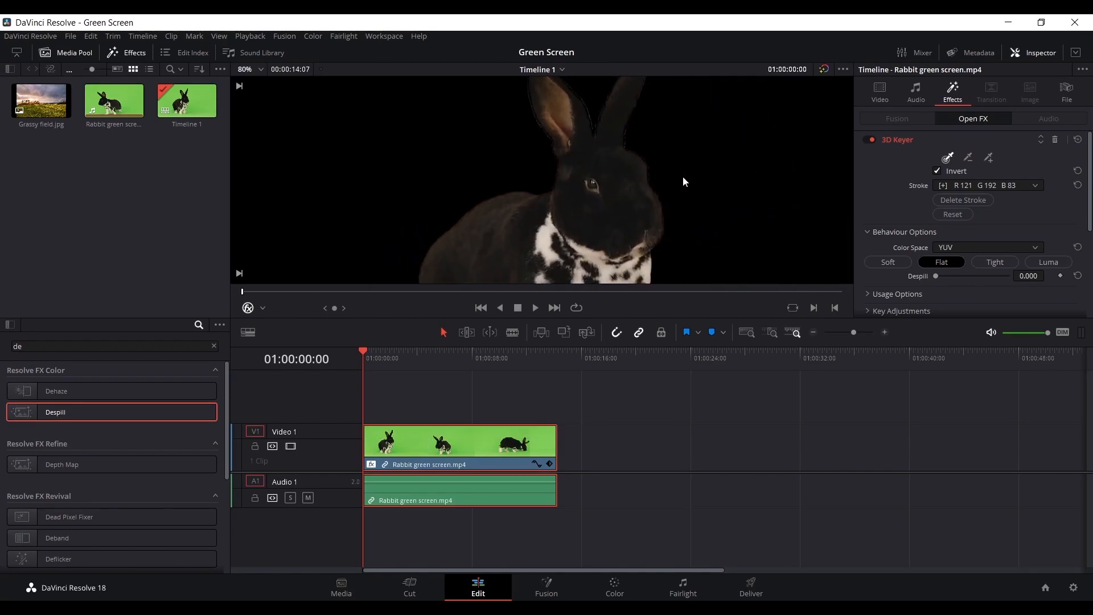
pyautogui.scroll(-3, 643, 205)
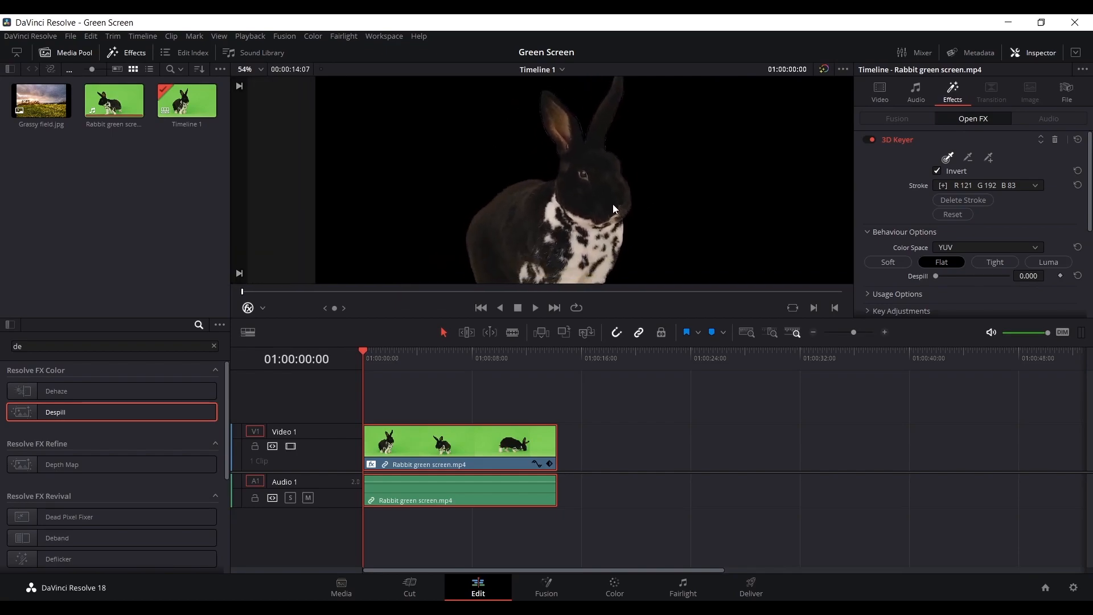
pyautogui.click(51, 98)
pyautogui.moveTo(52, 98); pyautogui.dragTo(363, 408)
pyautogui.moveTo(430, 416); pyautogui.dragTo(562, 419)
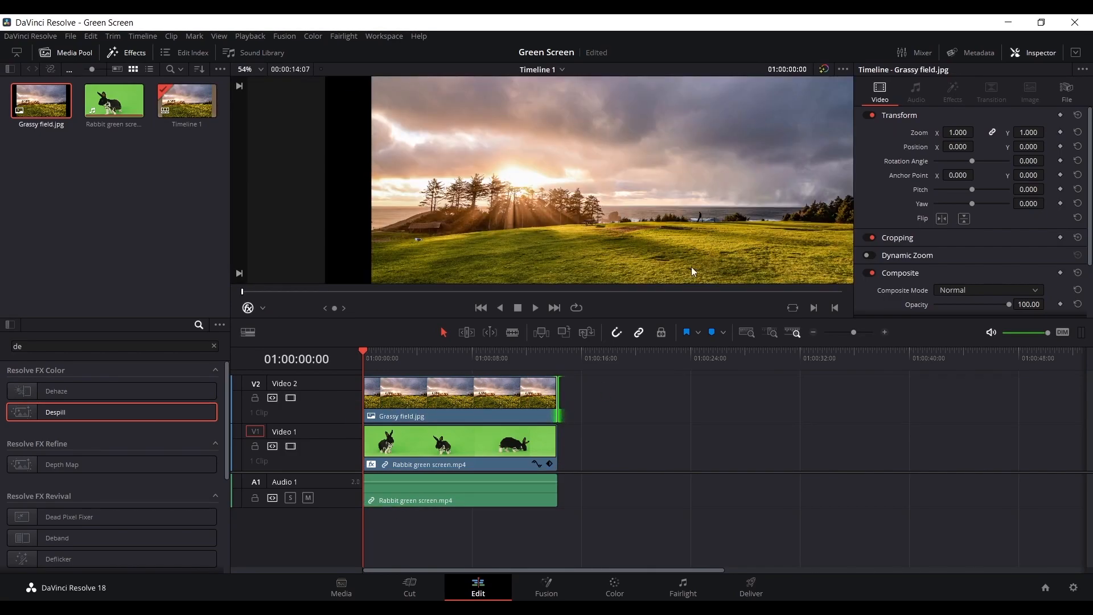
# Enlarge the grassy field image to fill the frame and swap the clips, with the image on Video 1 and the rabbit on Video 2.
pyautogui.moveTo(969, 132); pyautogui.dragTo(978, 132)
pyautogui.moveTo(473, 448); pyautogui.dragTo(665, 355)
pyautogui.moveTo(472, 406); pyautogui.dragTo(477, 455)
pyautogui.moveTo(610, 391); pyautogui.dragTo(404, 419)
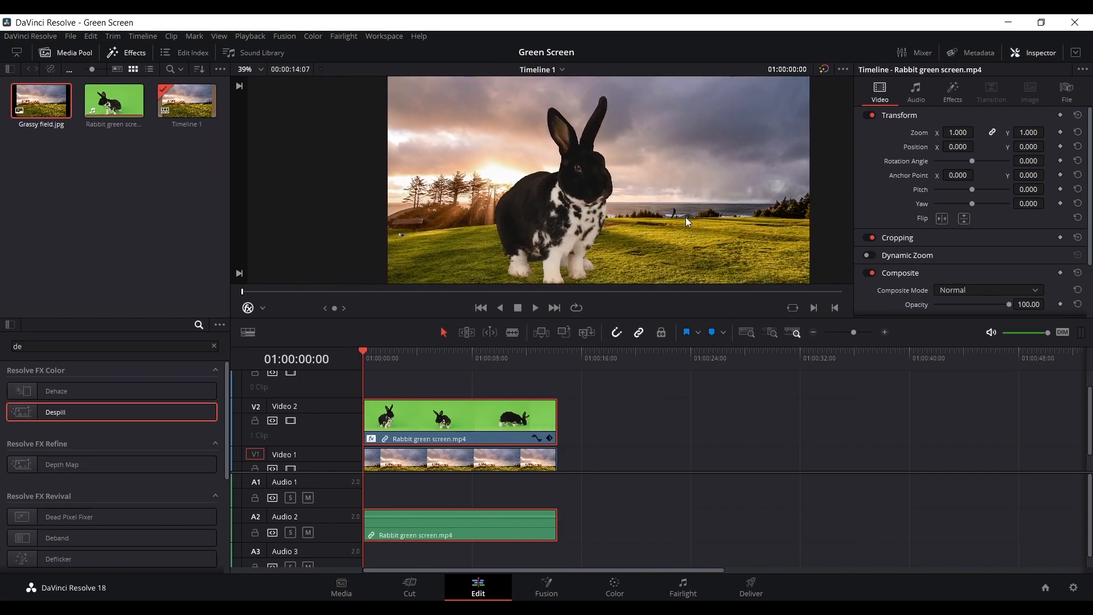
pyautogui.scroll(1, 688, 221)
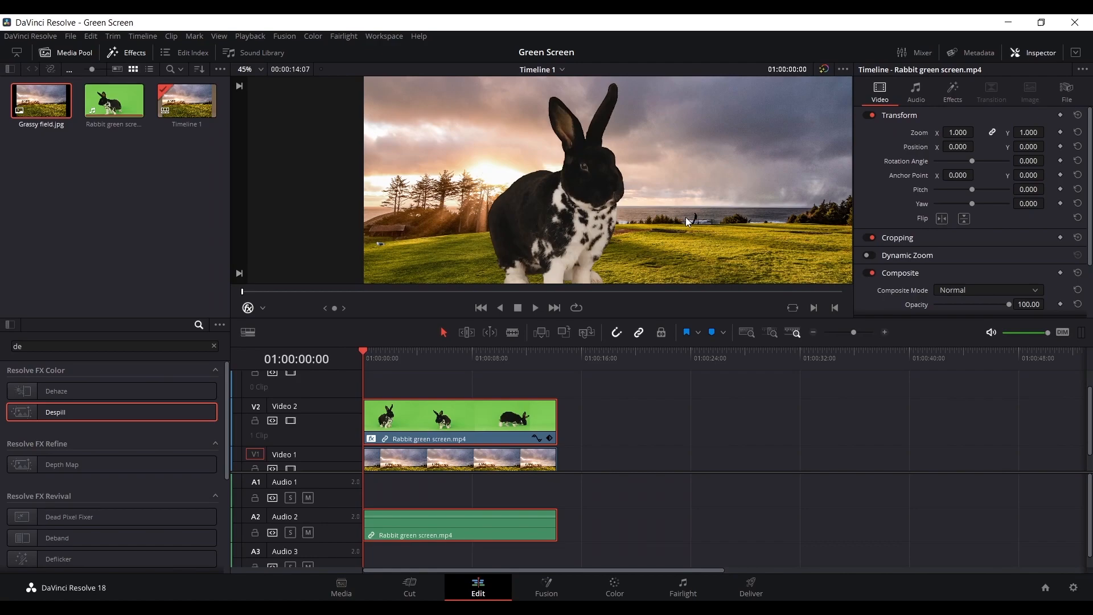
pyautogui.scroll(3, 686, 217)
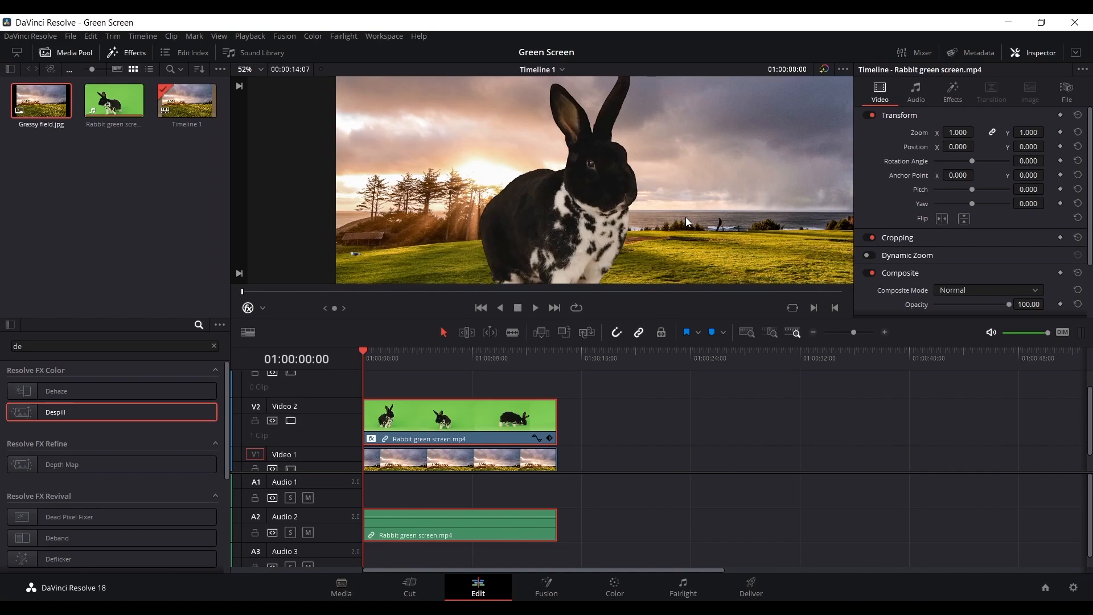
pyautogui.moveTo(696, 172)
pyautogui.mouseDown()
pyautogui.moveTo(662, 193)
pyautogui.moveTo(709, 180)
pyautogui.mouseUp()
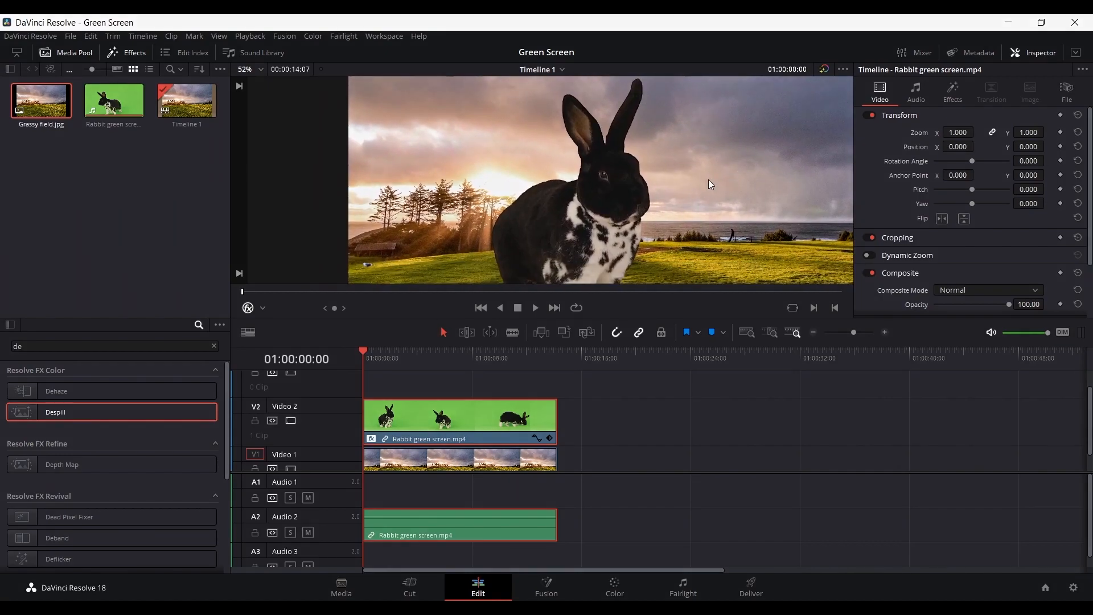